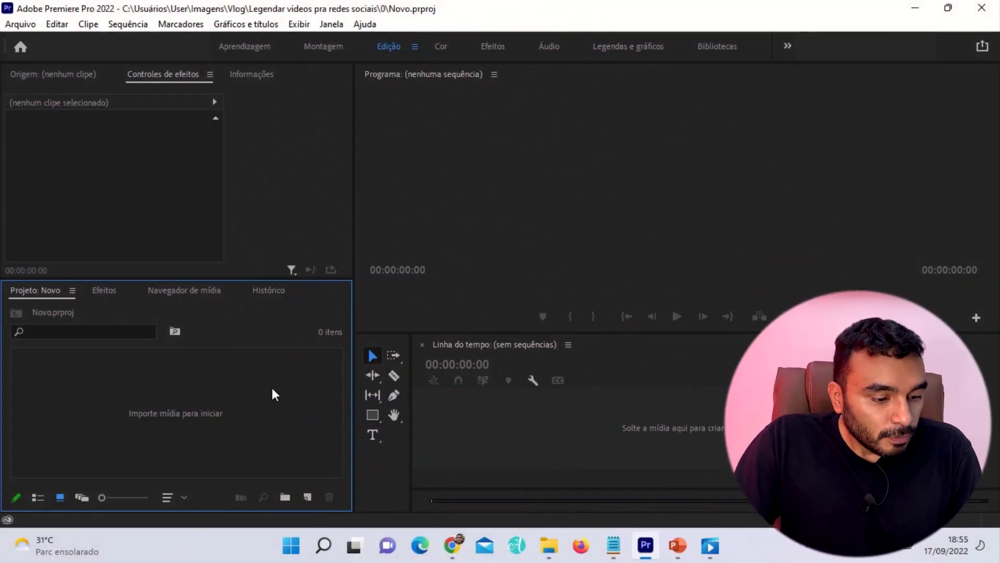
Check the Arquivo > Novo menu, then bring the 'Como legendar videos' player window forward
mouse_move(666, 7)
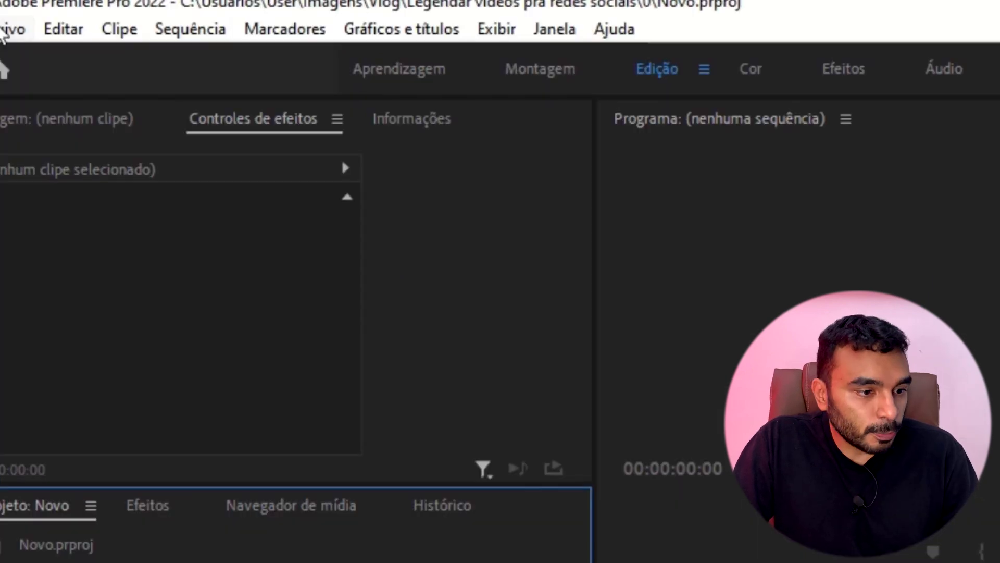
click(3, 32)
mouse_move(359, 34)
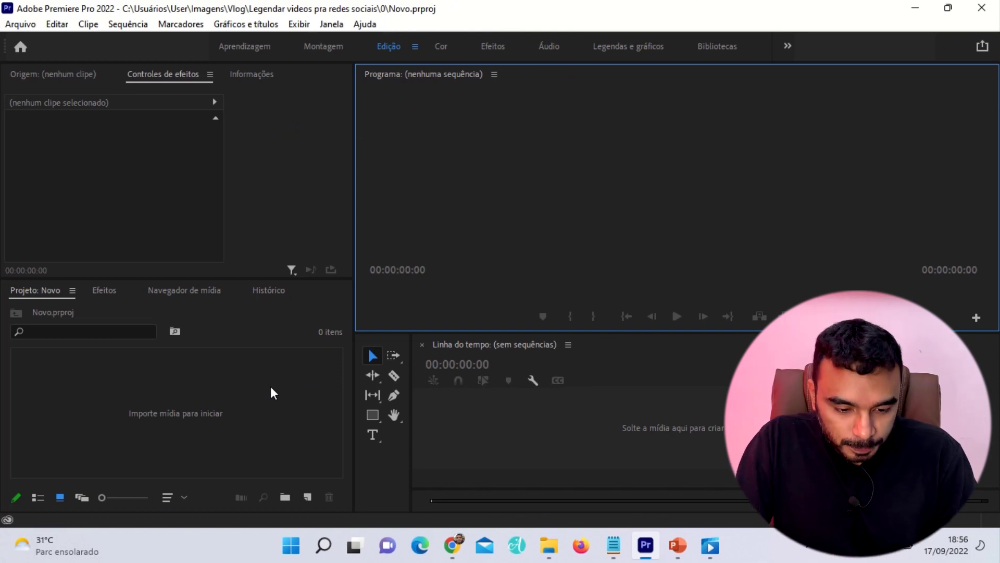
click(711, 546)
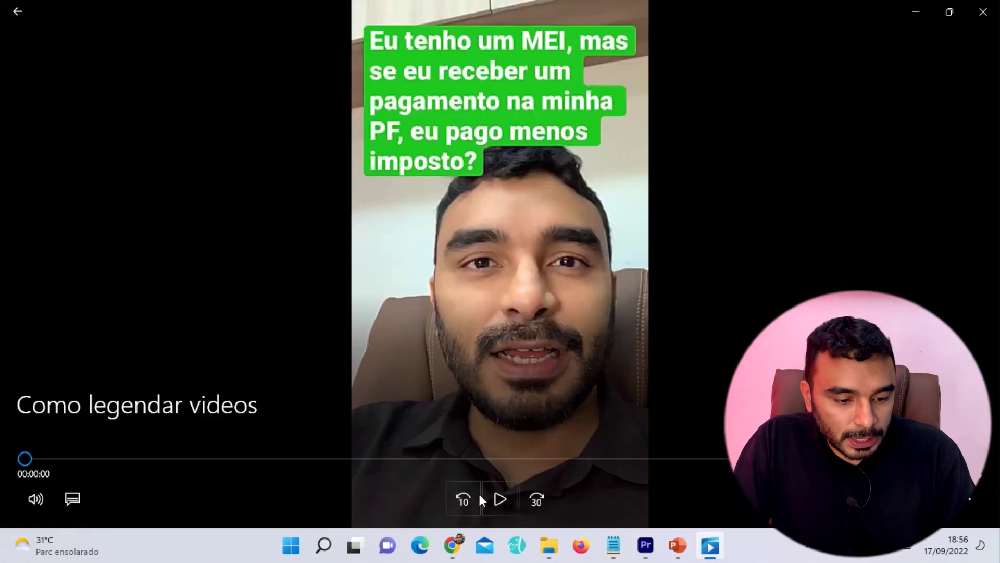
Play the 'Como legendar videos' clip, pause it at 00:00:06, and switch back to Premiere
click(498, 500)
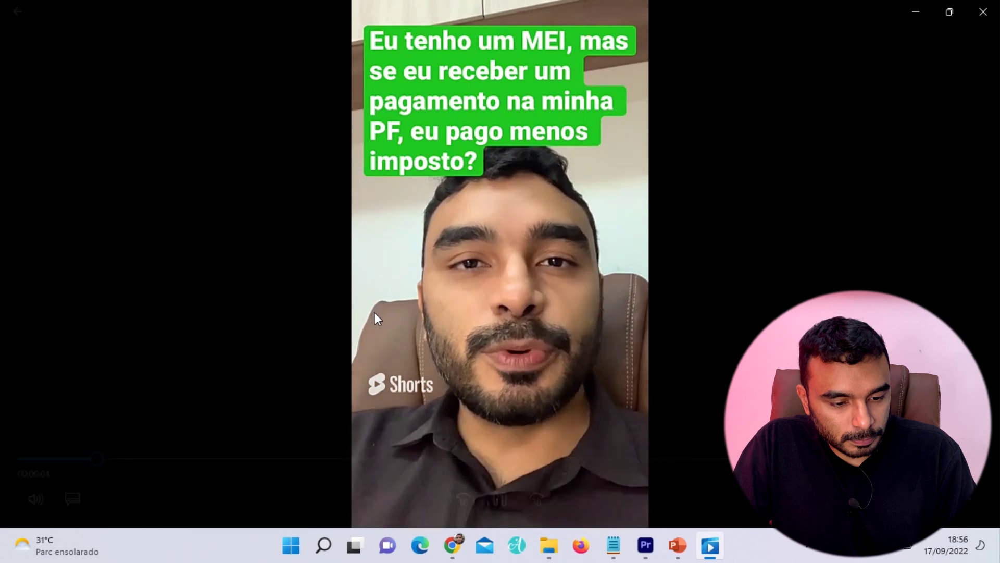
click(494, 499)
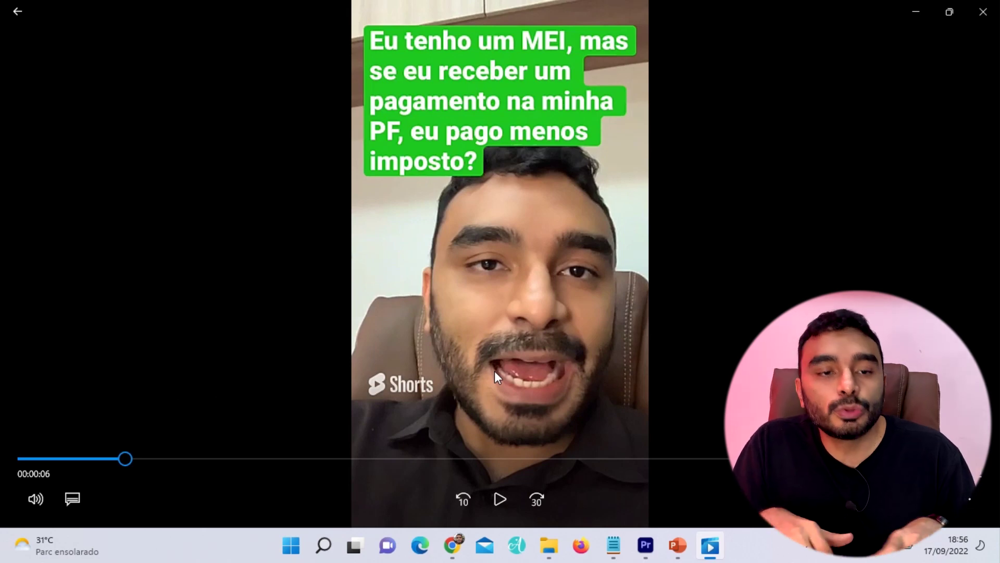
click(646, 553)
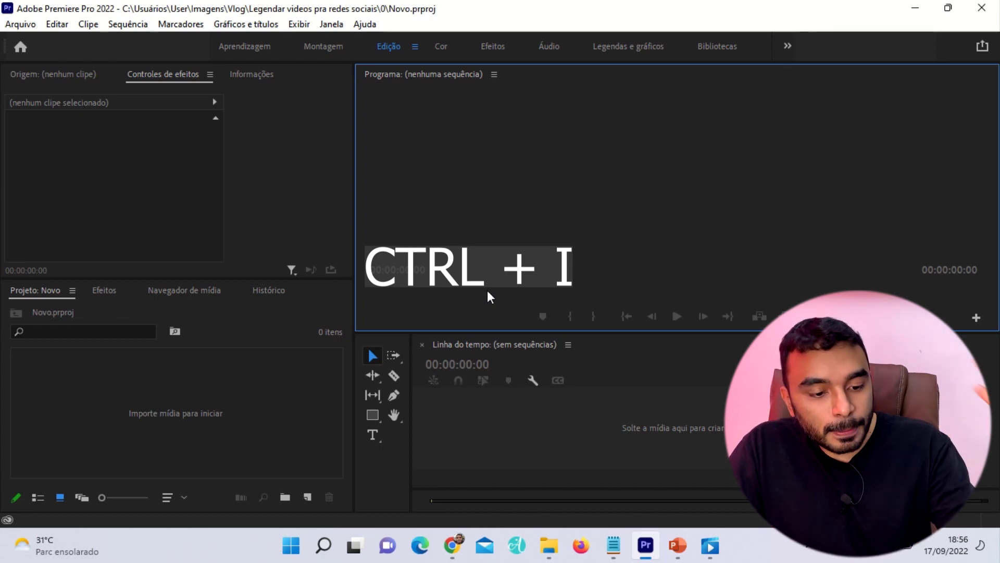
Import Como legendar videos.mp4 into the Novo project with Ctrl+I, leaving it deselected
key(ctrl+i)
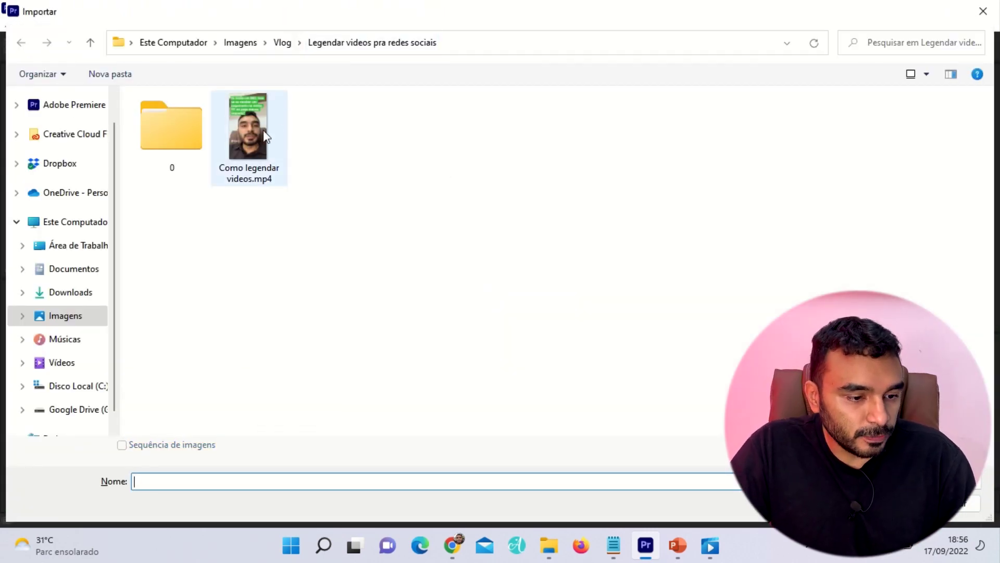
double_click(259, 130)
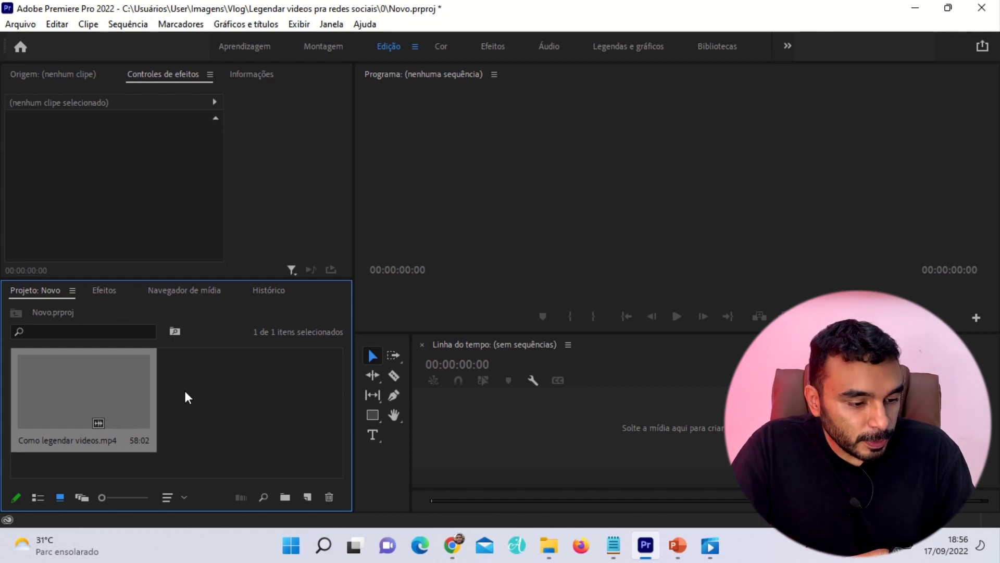
click(240, 391)
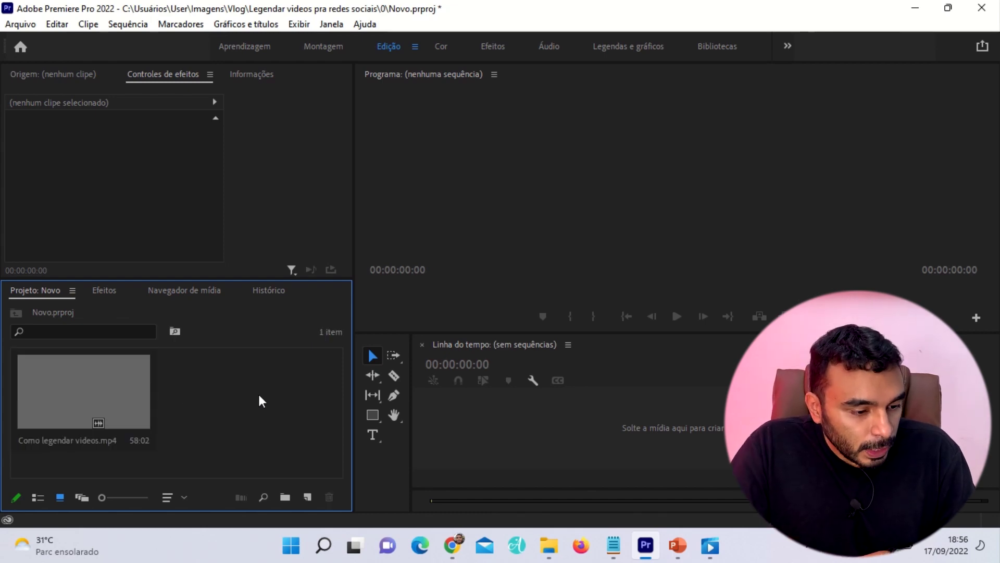
click(111, 381)
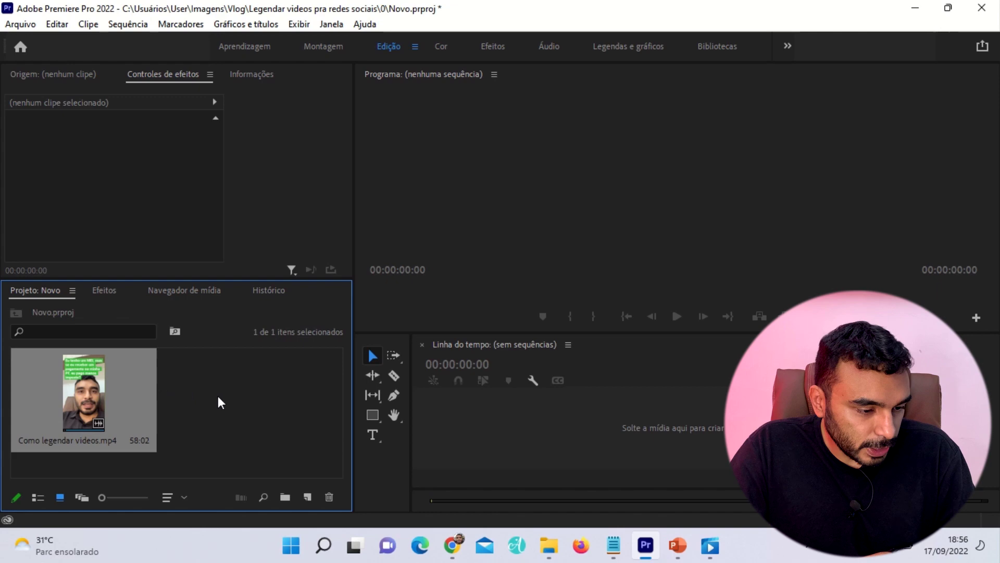
right_click(86, 383)
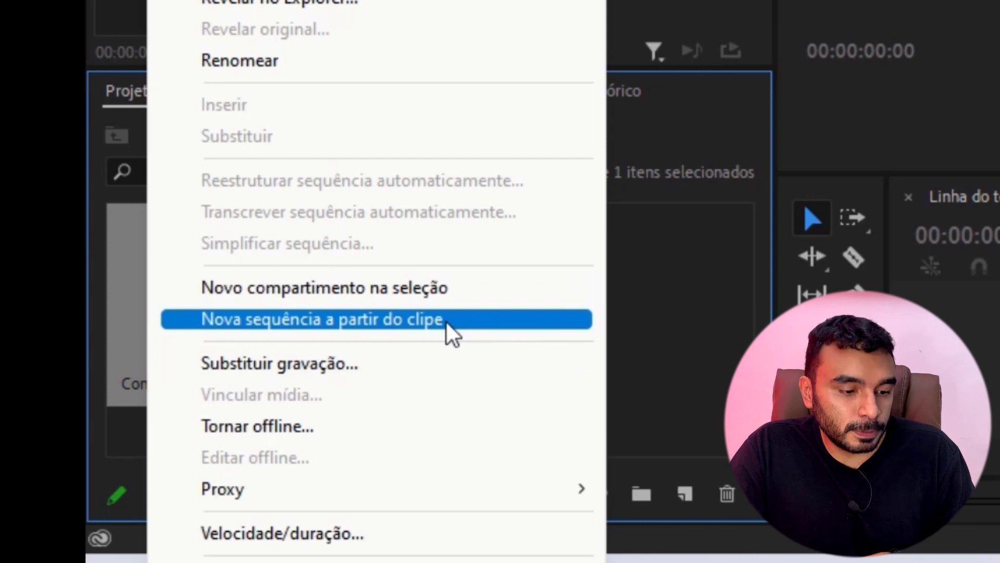
click(447, 322)
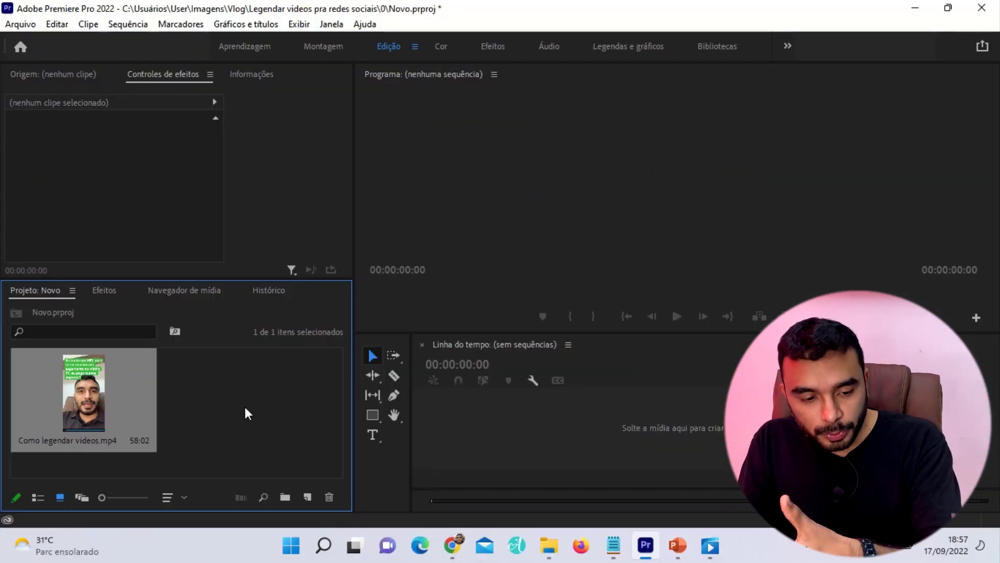
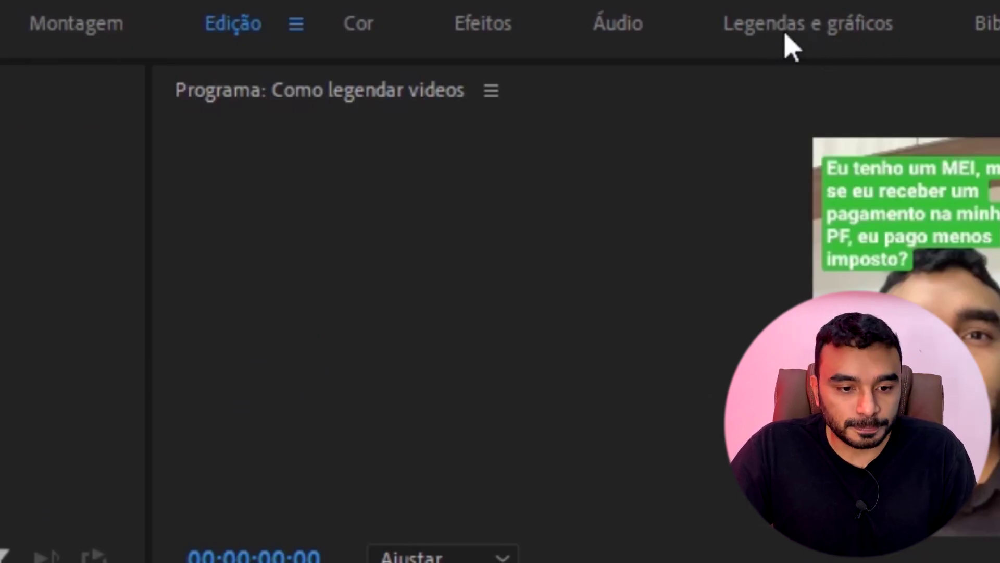
Switch to the Legendas e gráficos workspace and open transcription settings for 'Como legendar videos'
click(786, 37)
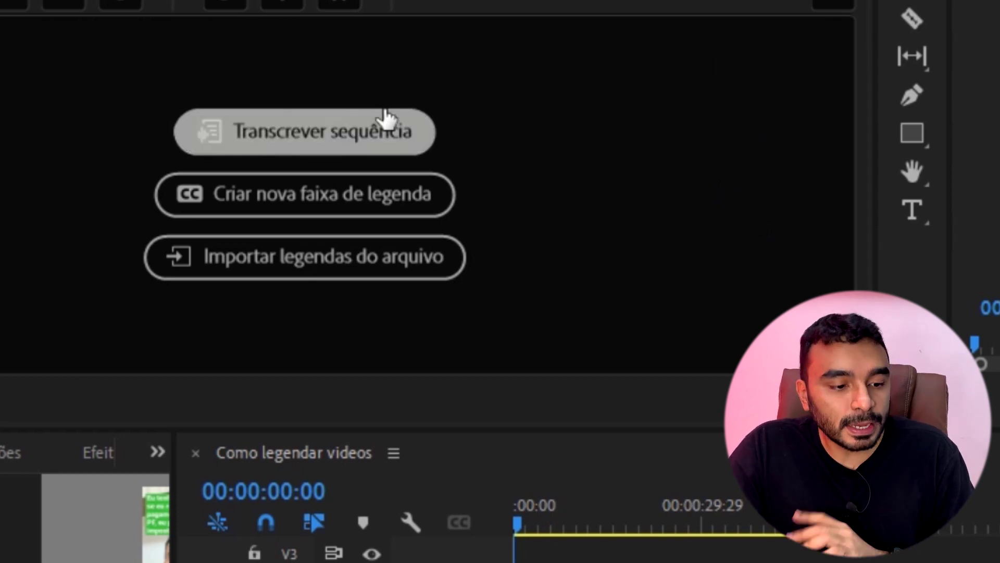
click(330, 146)
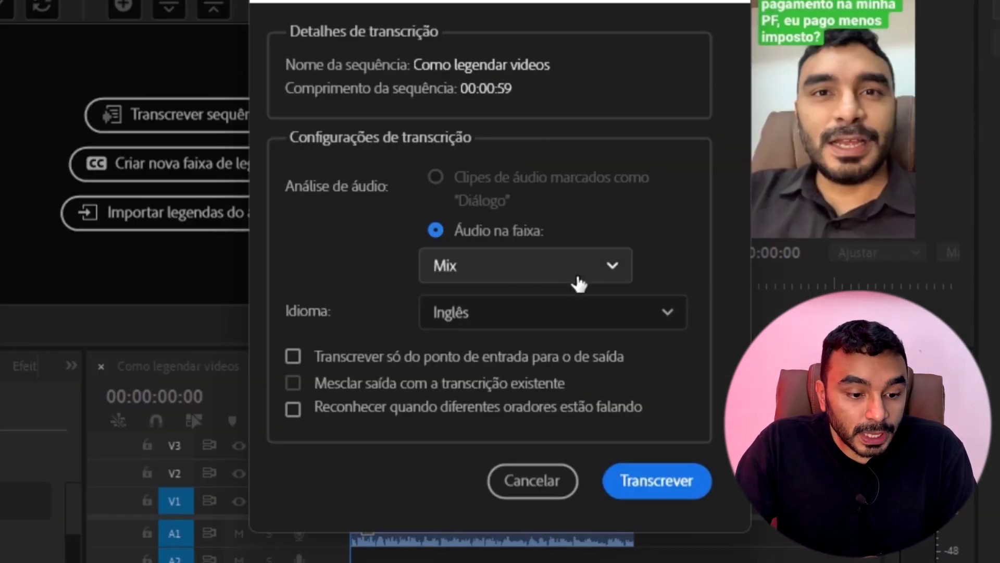
Change the transcription audio source from Mix to the Áudio 1 track
click(610, 279)
click(611, 281)
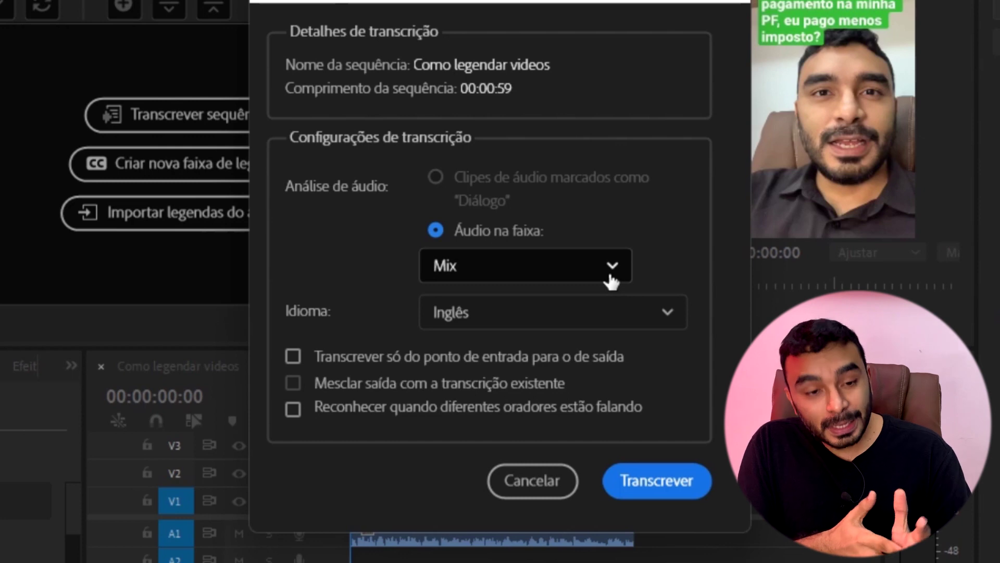
click(611, 277)
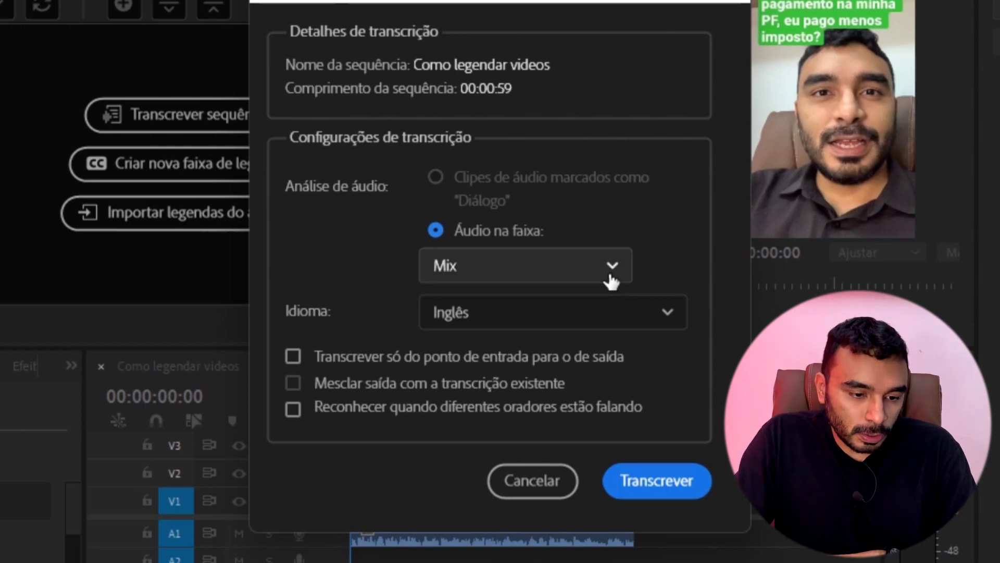
click(500, 346)
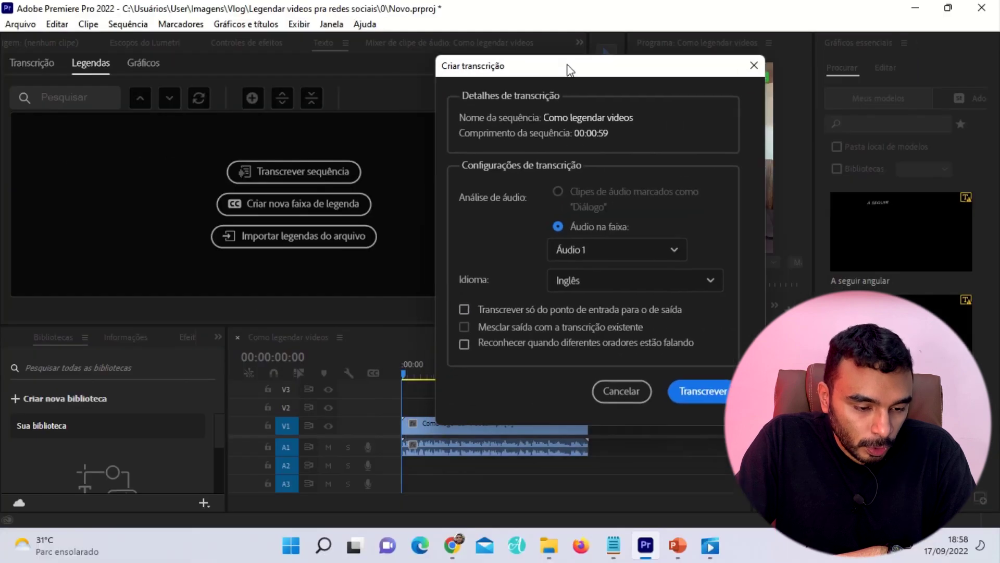
drag(451, 1, 594, 39)
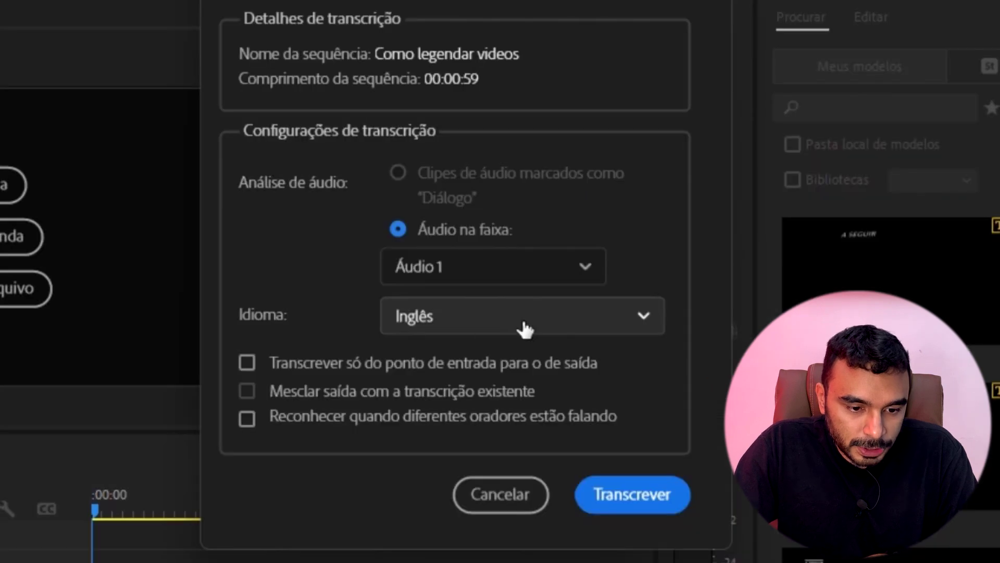
Choose Portuguese (EU) as the transcription language and run Transcrever on the sequence
click(661, 261)
scroll(534, 421, down, 3)
scroll(536, 420, down, 3)
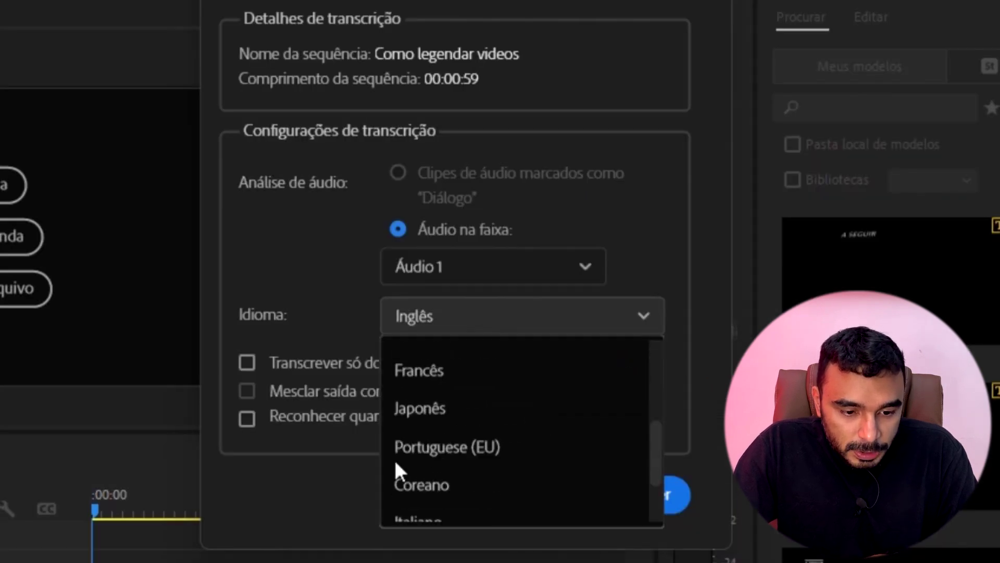
click(523, 445)
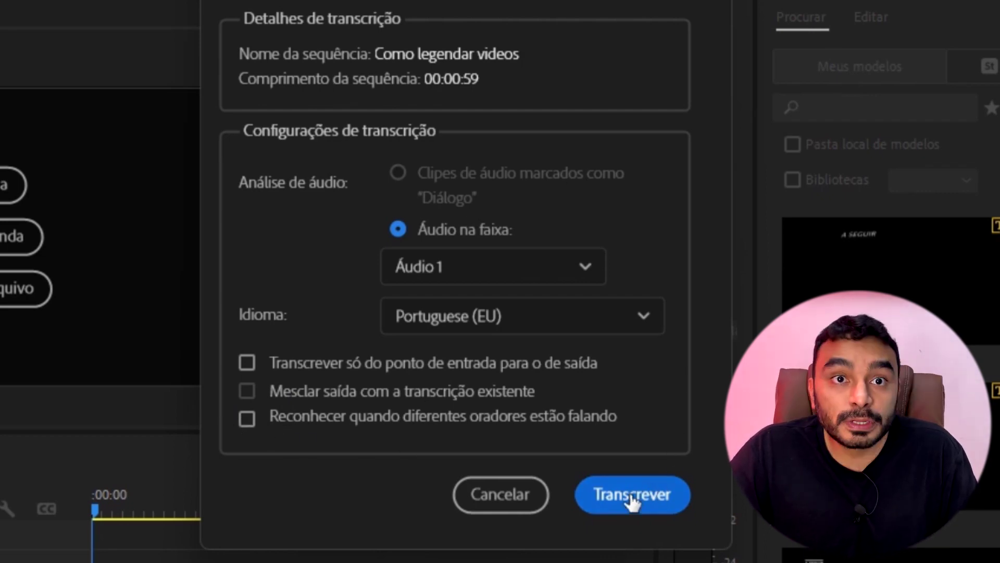
click(616, 483)
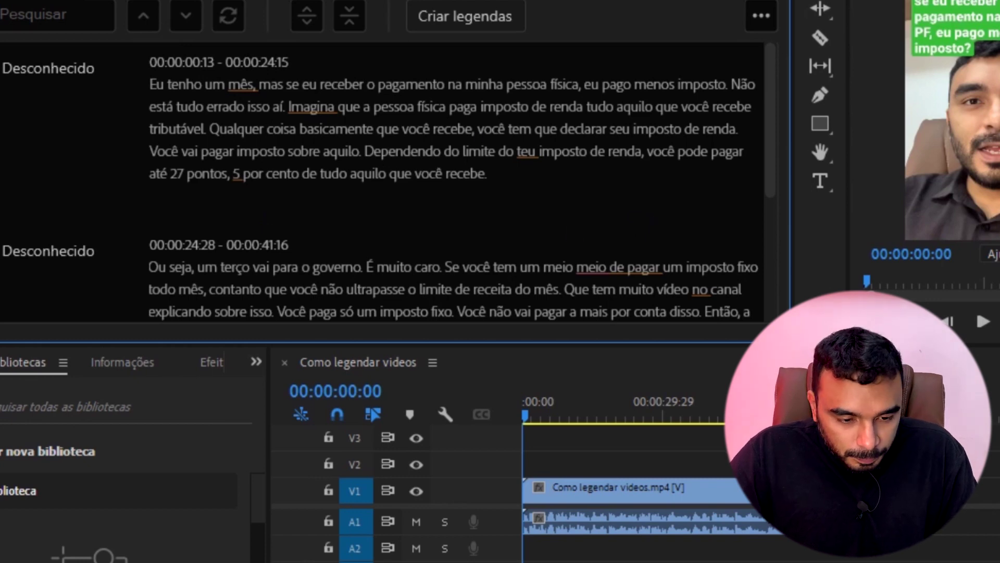
Play the sequence to check the finished Portuguese transcript against the speech
click(988, 321)
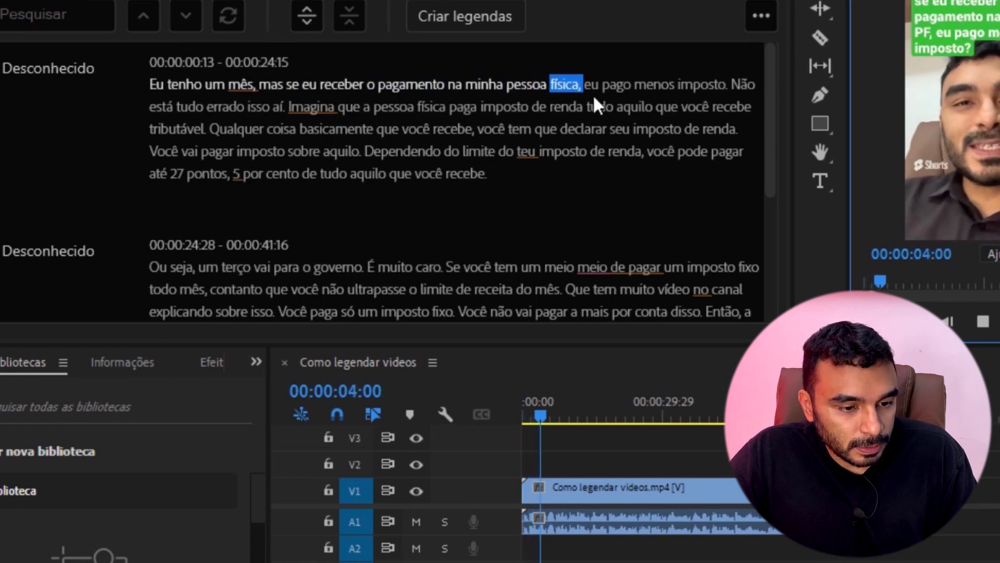
Replace the misheard 'mês,' with 'MEI,' in the first transcript paragraph and review it
click(990, 323)
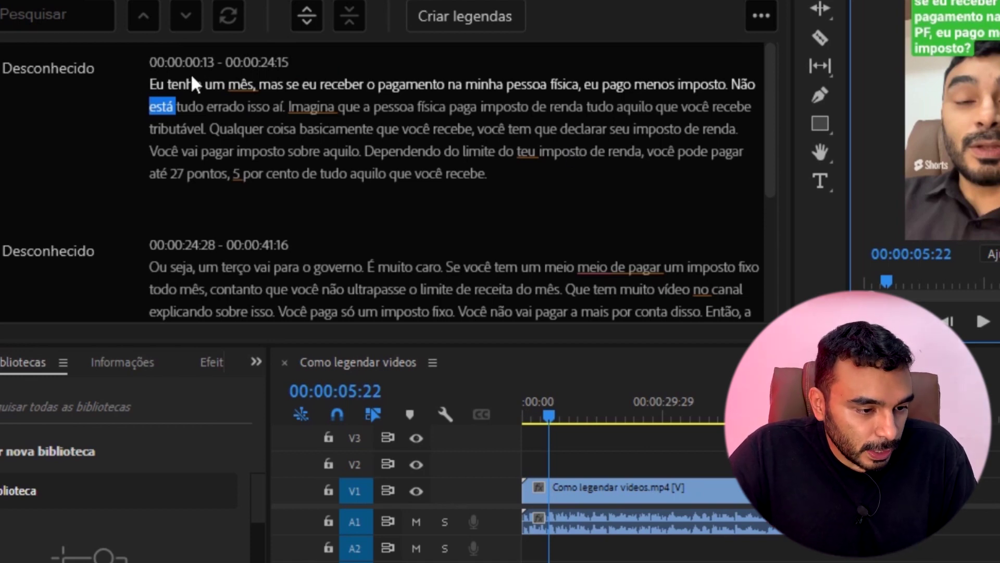
click(236, 83)
double_click(236, 83)
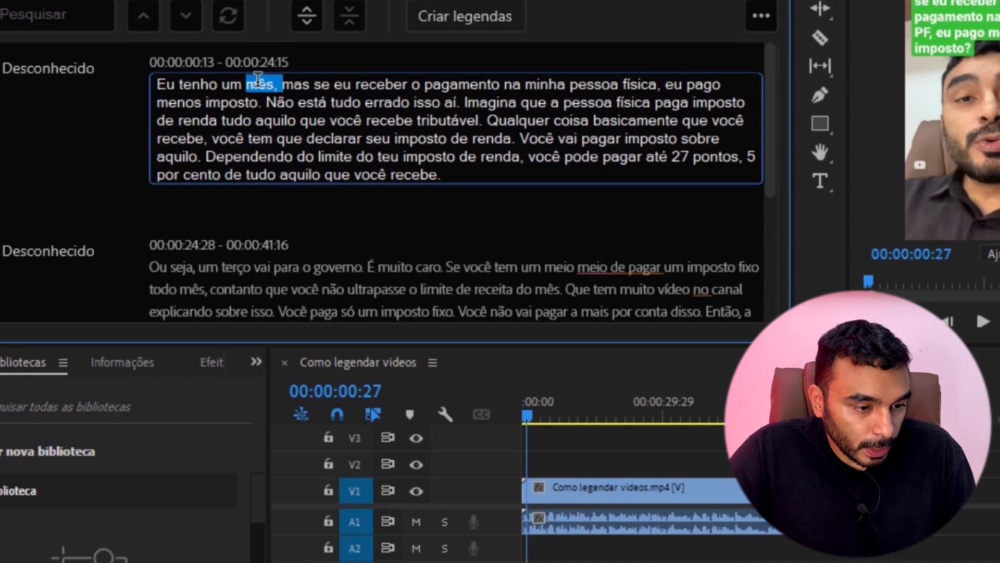
key(BackSpace)
text(MEI,)
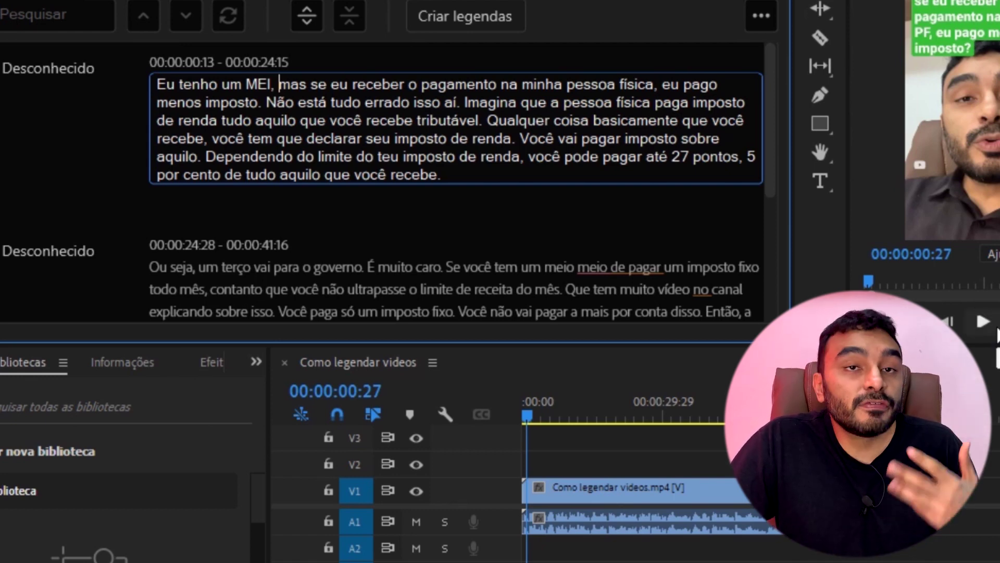
click(996, 329)
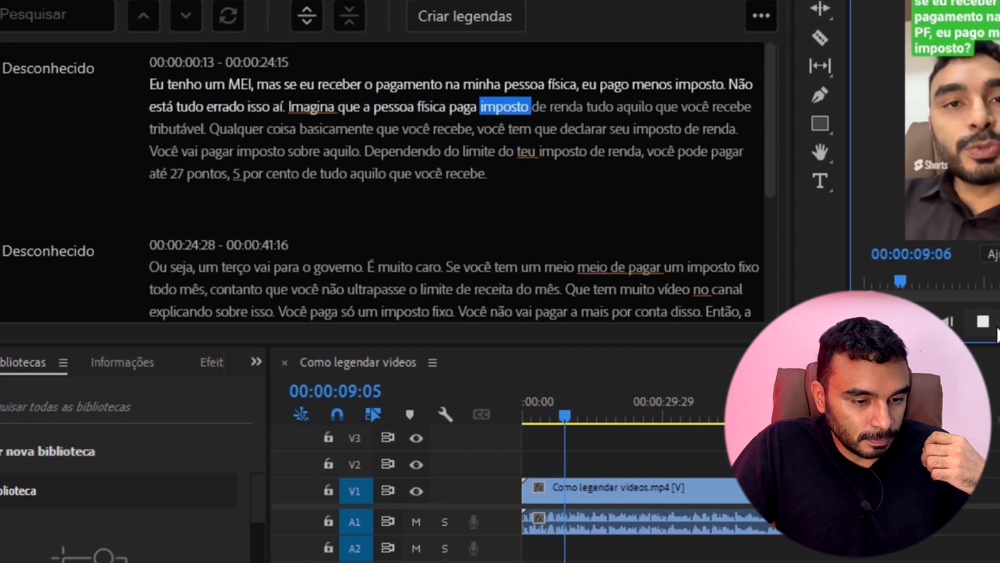
click(995, 328)
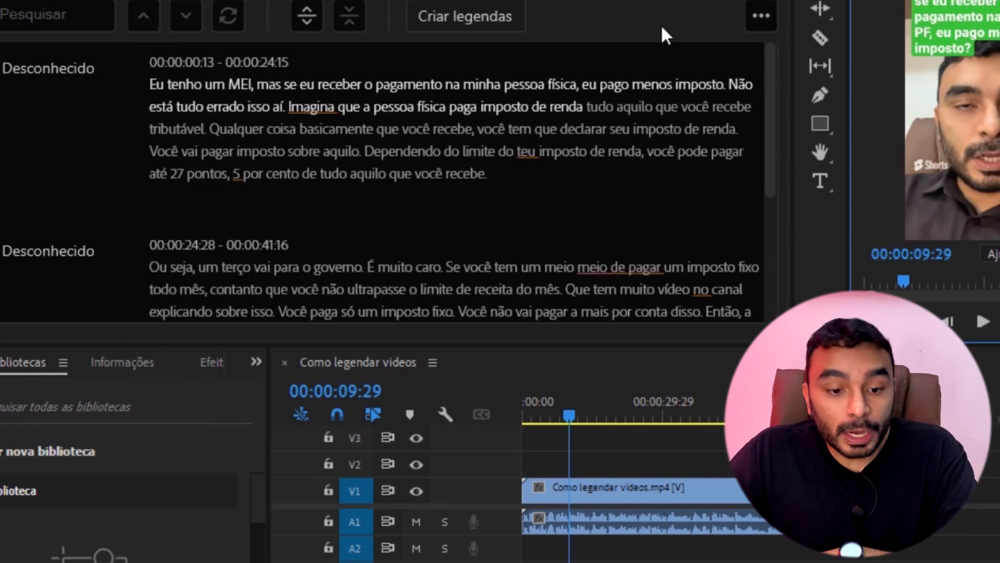
click(475, 22)
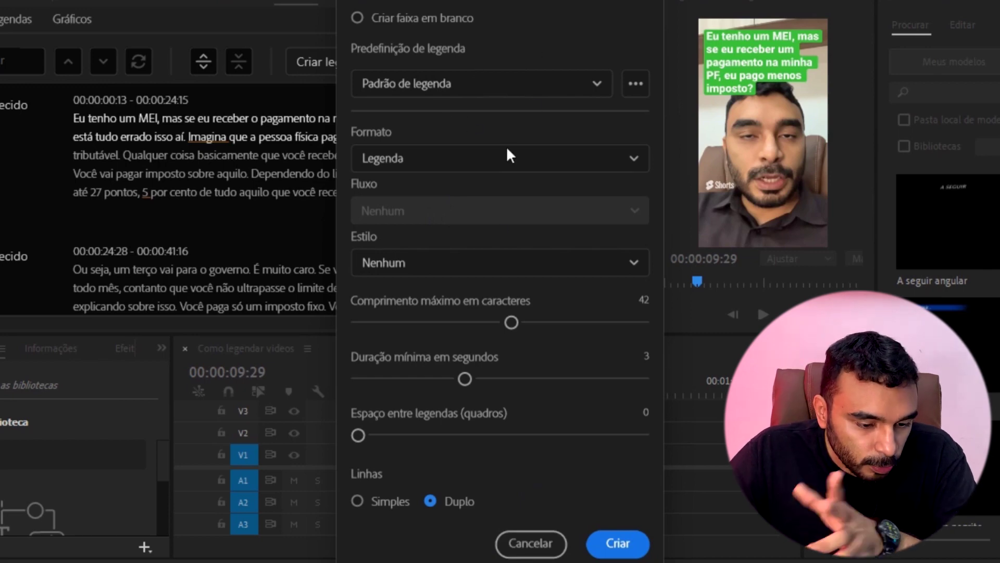
Generate double-line captions (42 characters, 3 s minimum) and enlarge the caption list panel
click(611, 547)
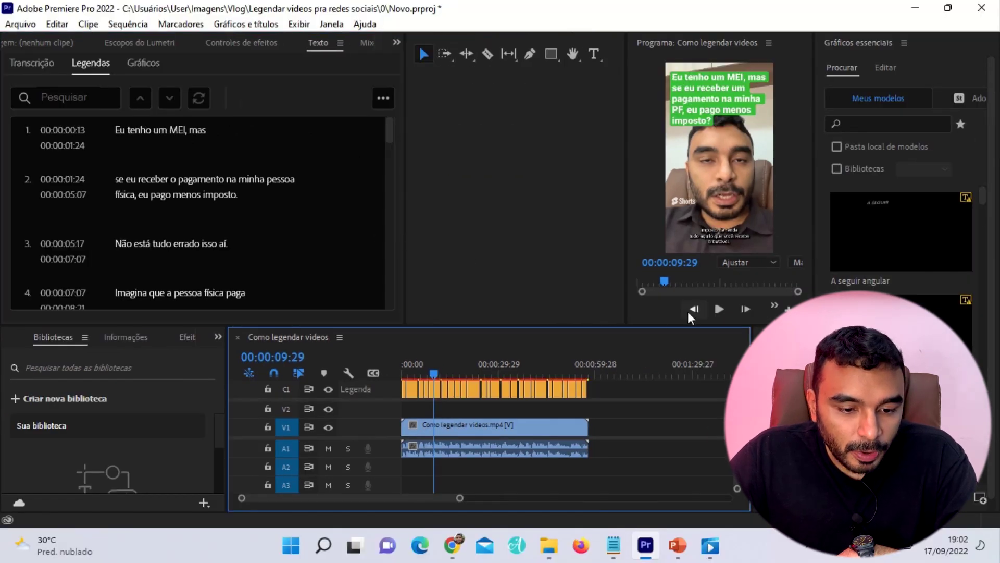
drag(645, 326, 585, 428)
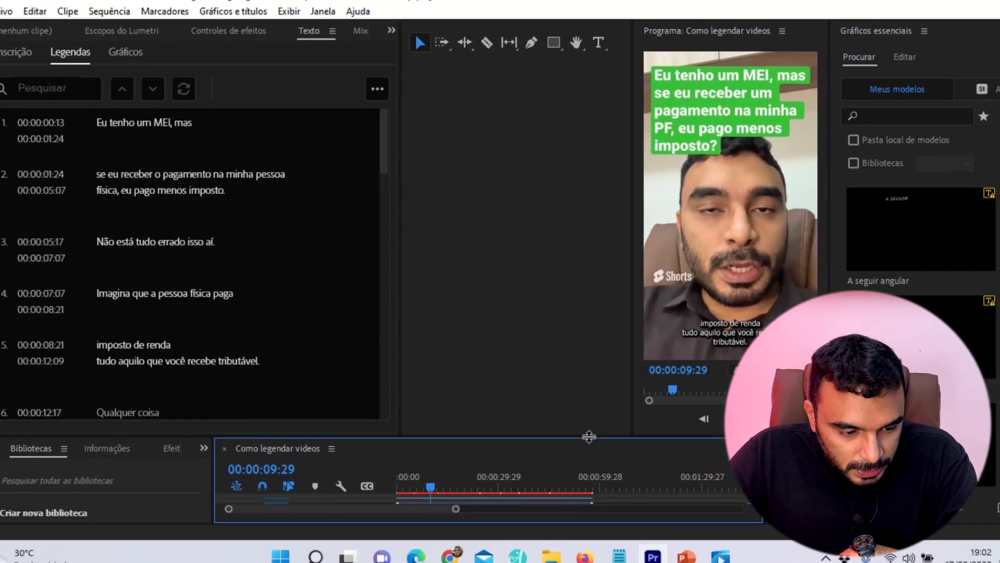
Play the captioned video up to 00:00:16:21, then open the Arquivo menu
key(space)
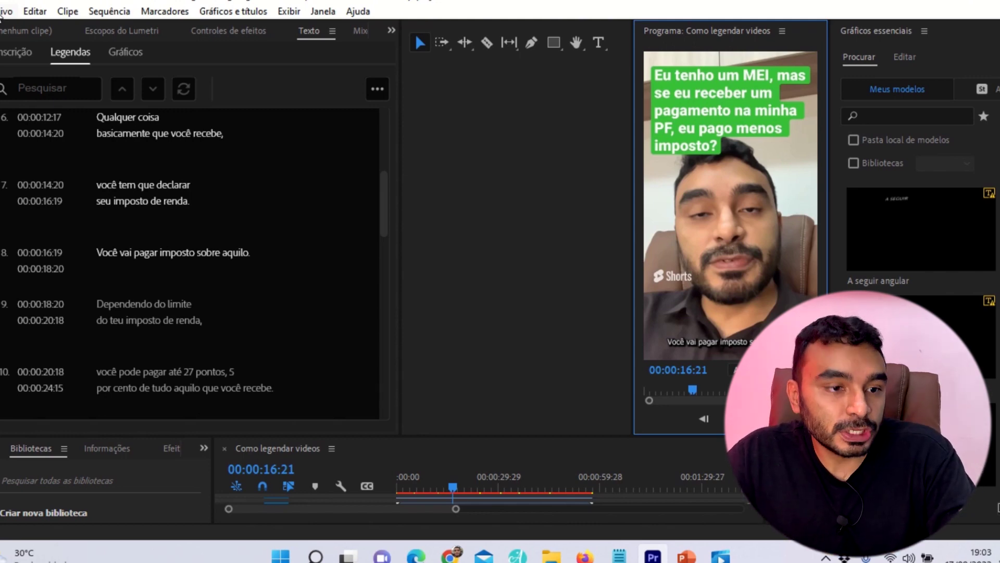
click(5, 11)
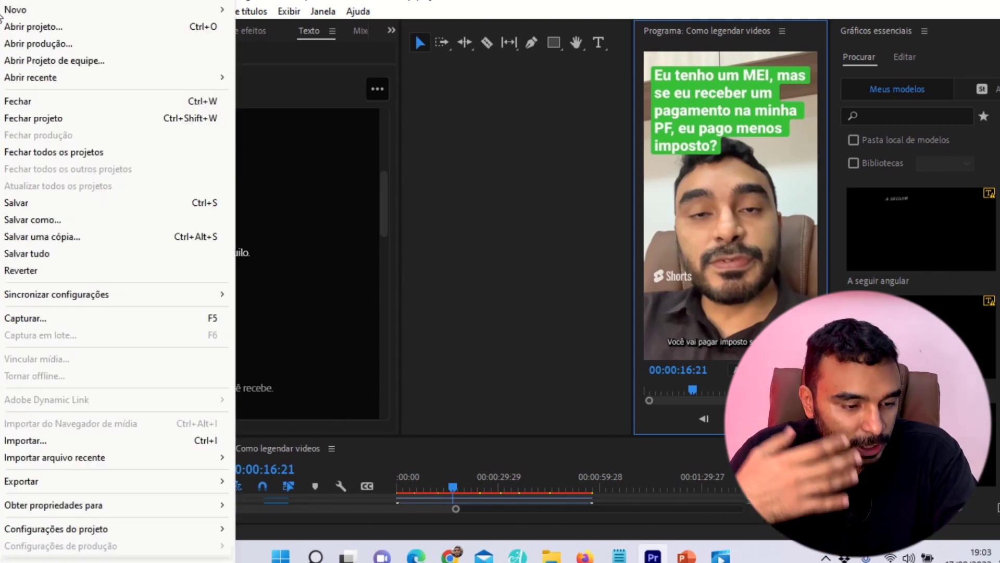